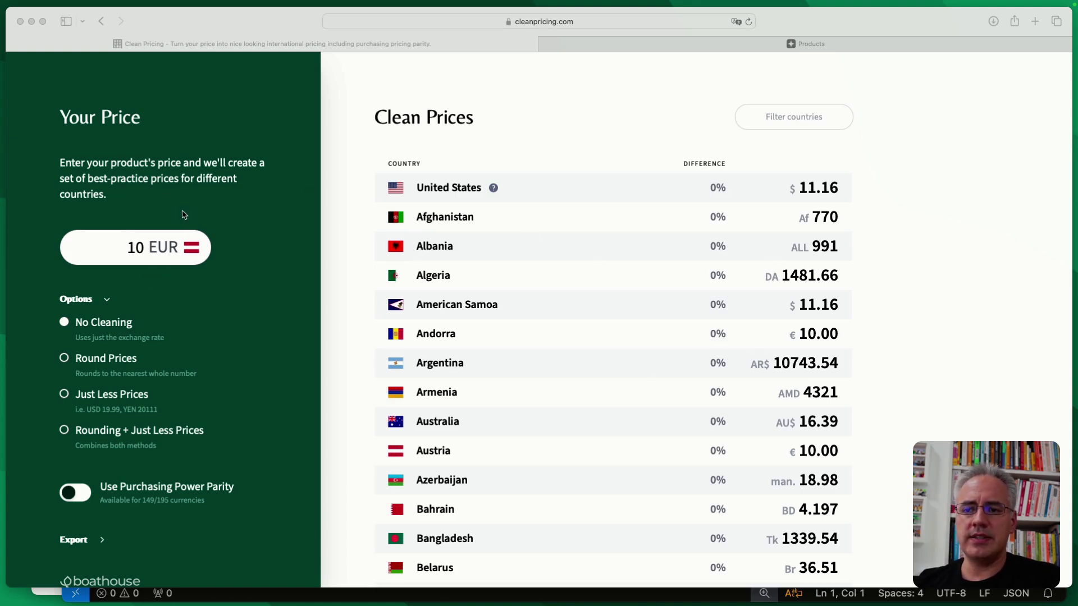
# Set United States (USD) as the base country so the price starts at 10 USD.
pyautogui.click(191, 251)
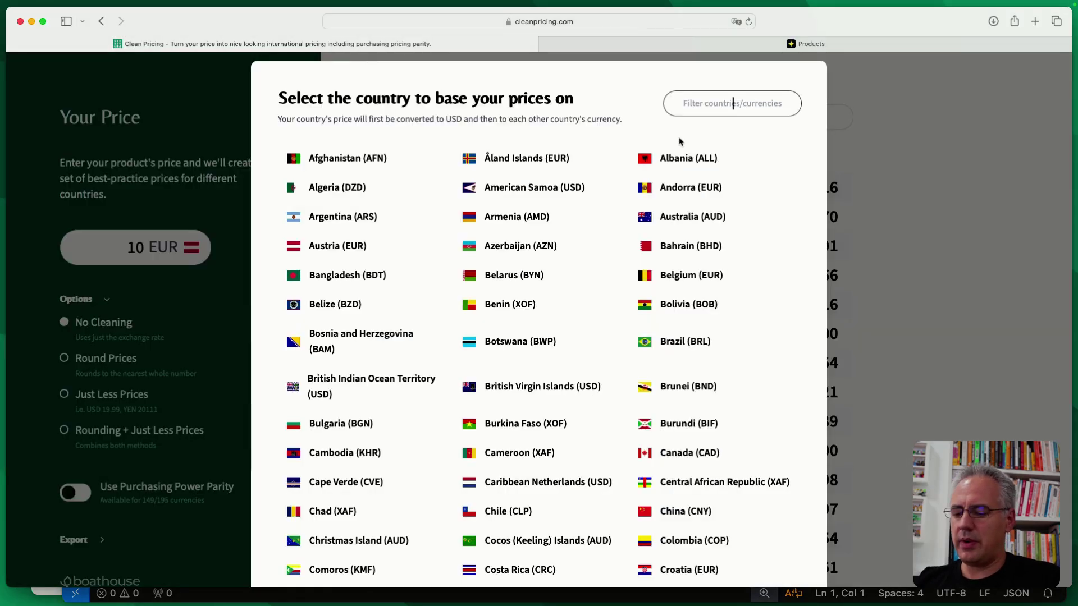
pyautogui.write('usd')
pyautogui.click(699, 378)
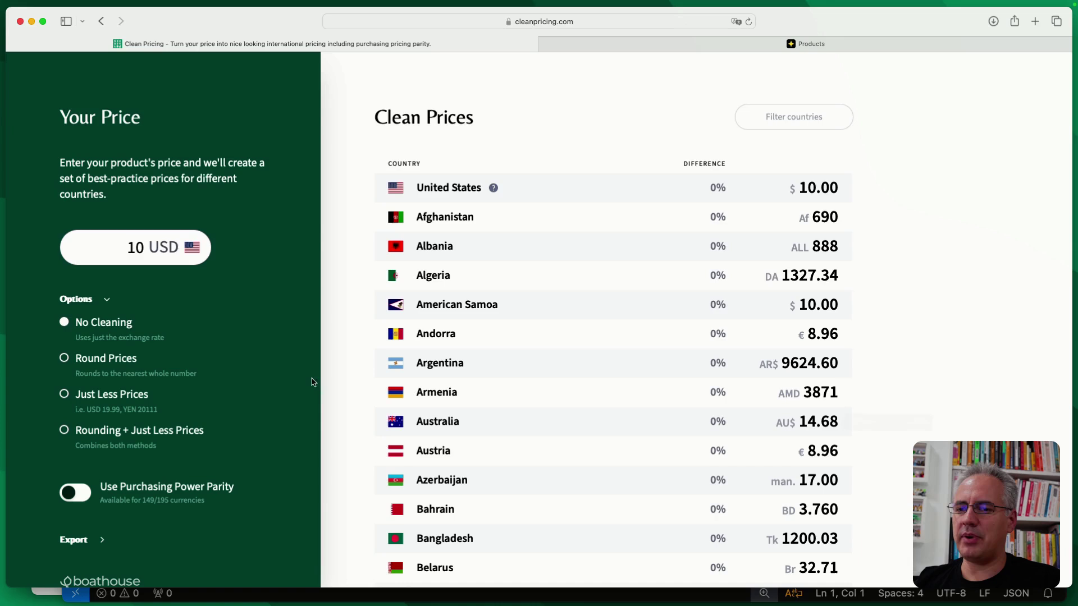
# Turn on Round Prices and show the exchange-rate details behind the United States price.
pyautogui.click(65, 363)
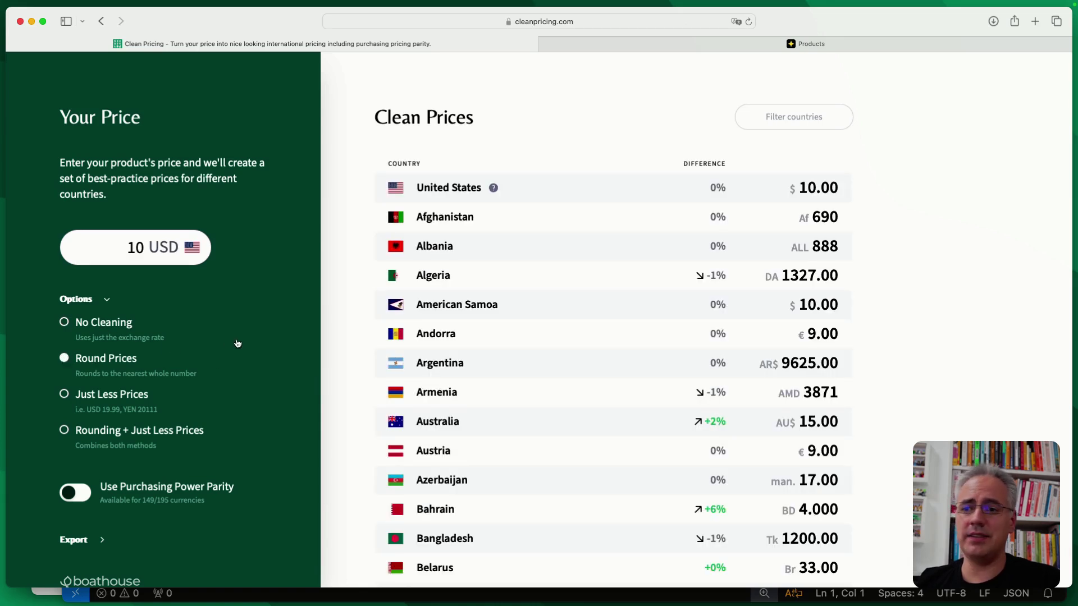
pyautogui.moveTo(825, 198)
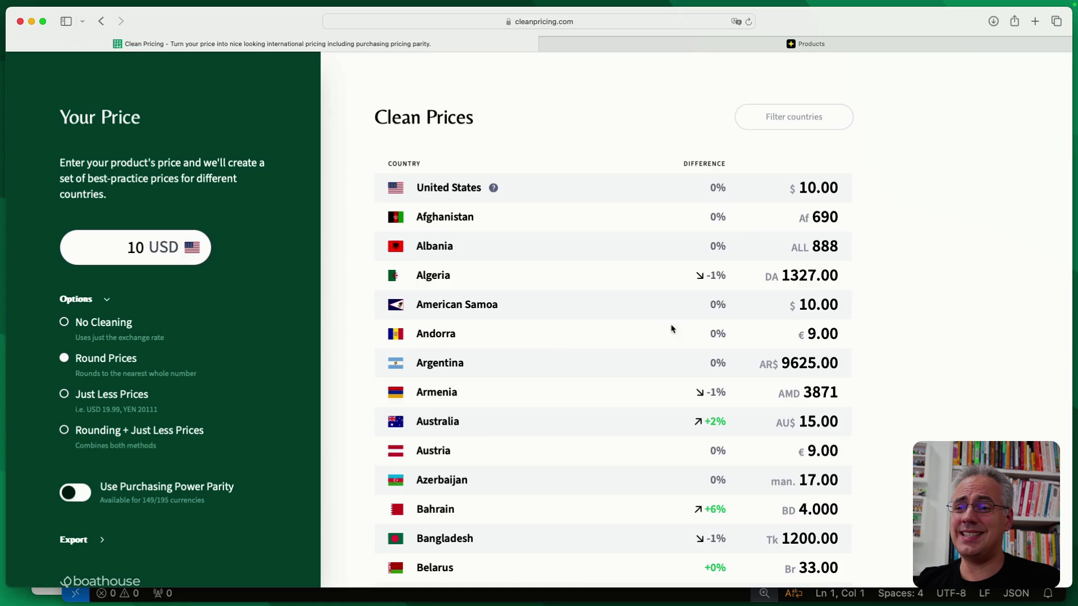
pyautogui.click(494, 189)
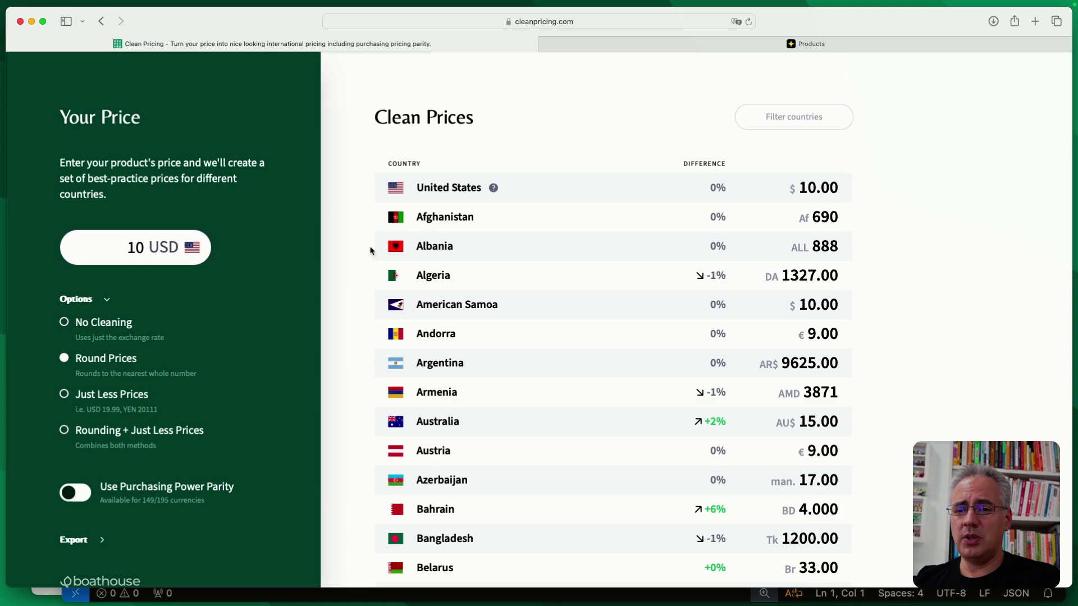
# Switch to Just Less Prices, giving charm prices like US $9.99 and AU$14.99.
pyautogui.click(76, 393)
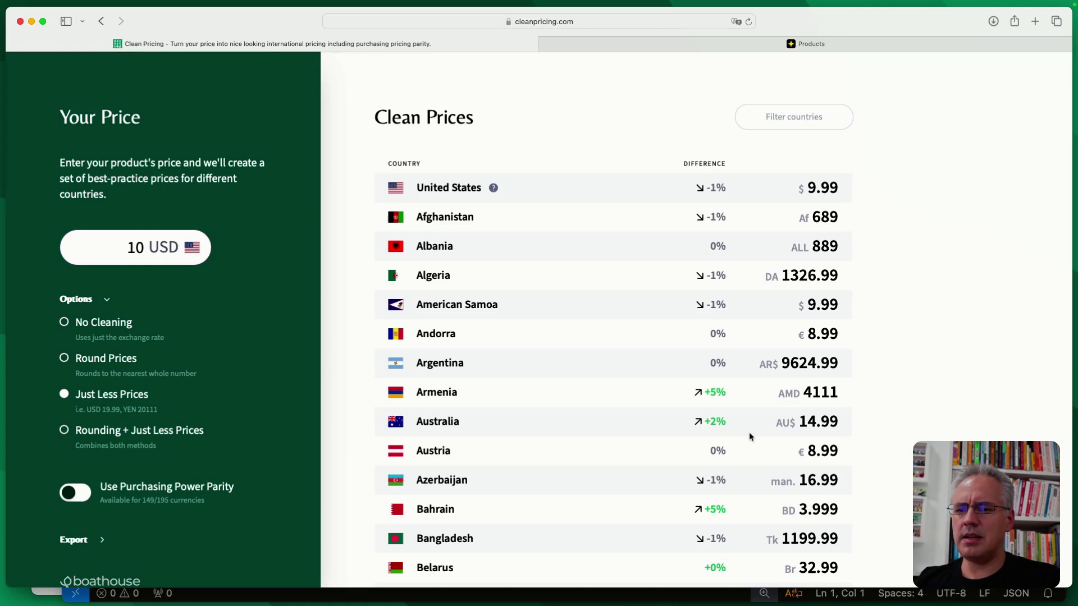
# Apply Rounding + Just Less Prices, giving US $9.00 and AU$19.00.
pyautogui.click(76, 430)
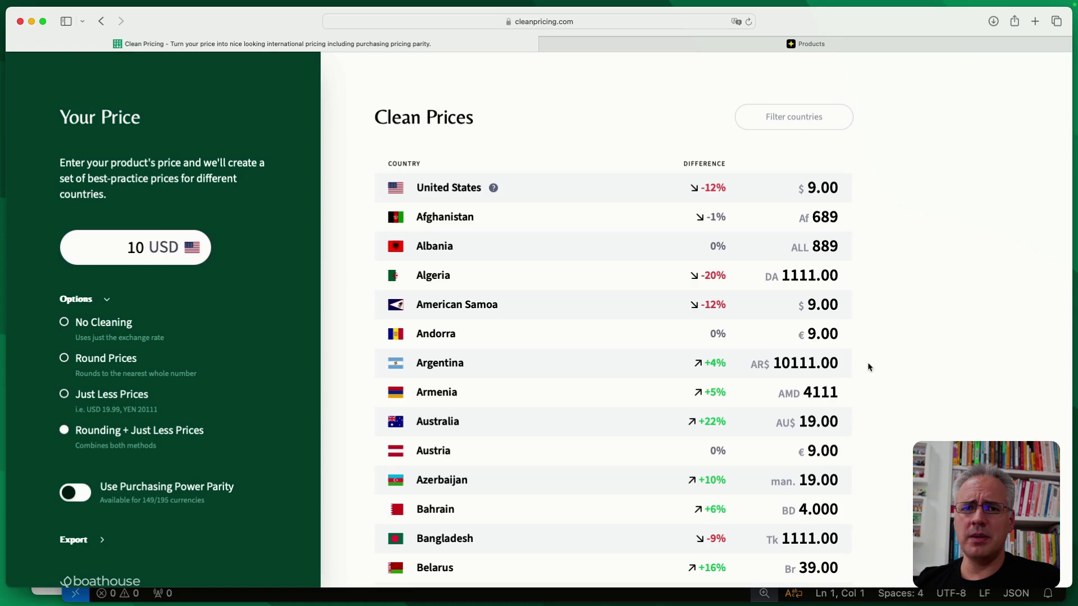
pyautogui.moveTo(785, 397)
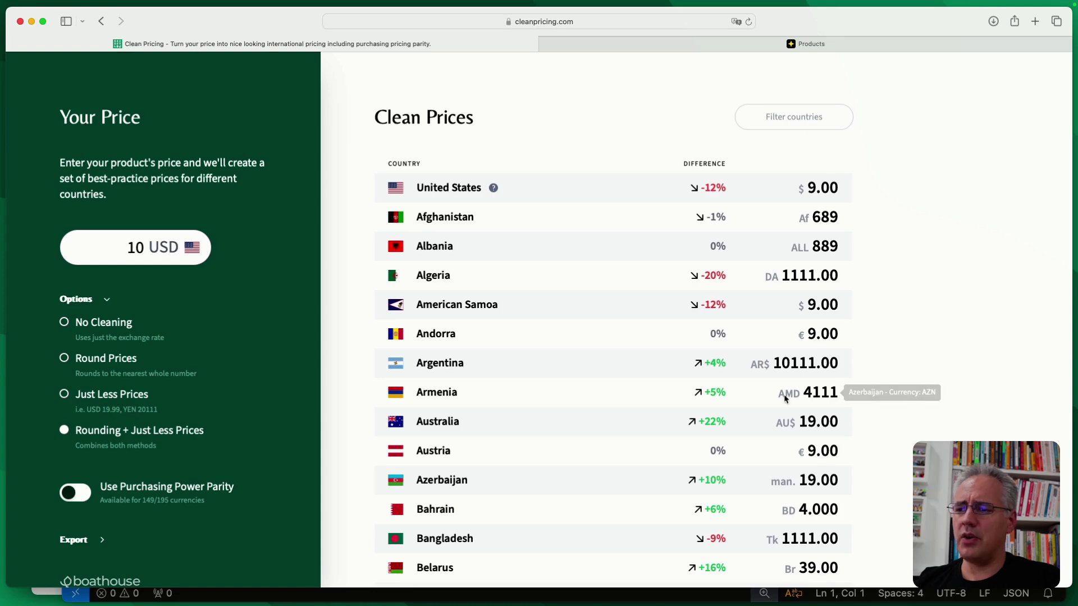
pyautogui.click(82, 496)
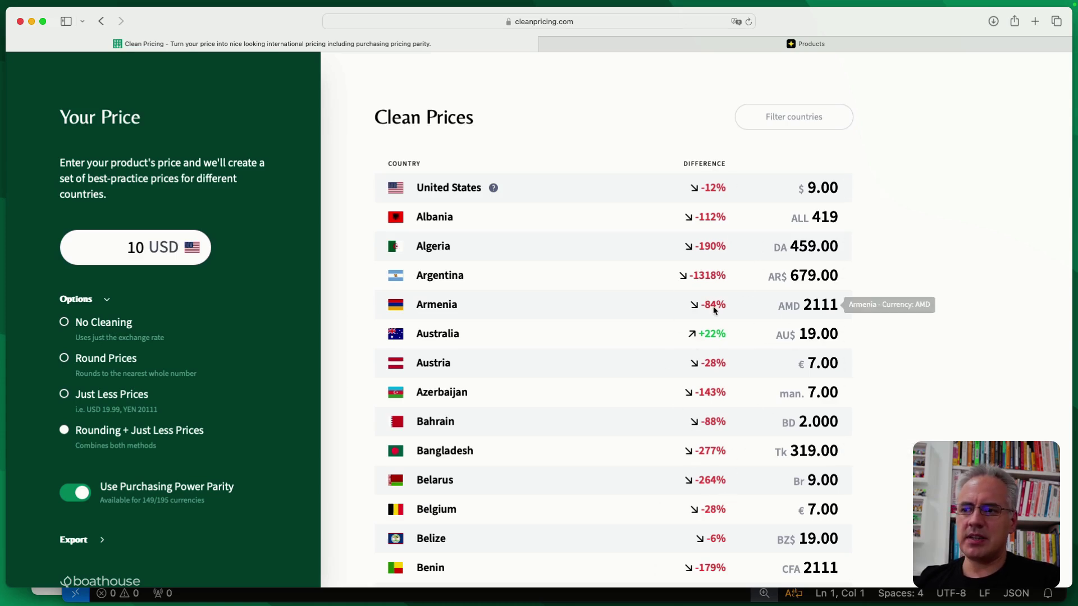
pyautogui.click(77, 494)
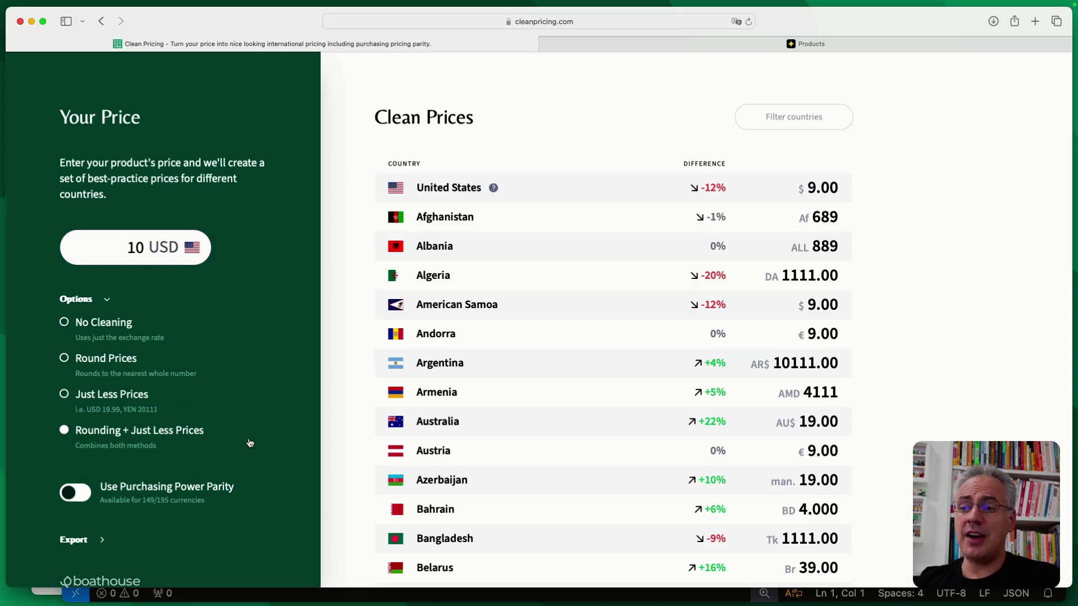
# Generate the Paddle cURL export script from Export, then bring up the empty Untitled-2 editor.
pyautogui.click(84, 540)
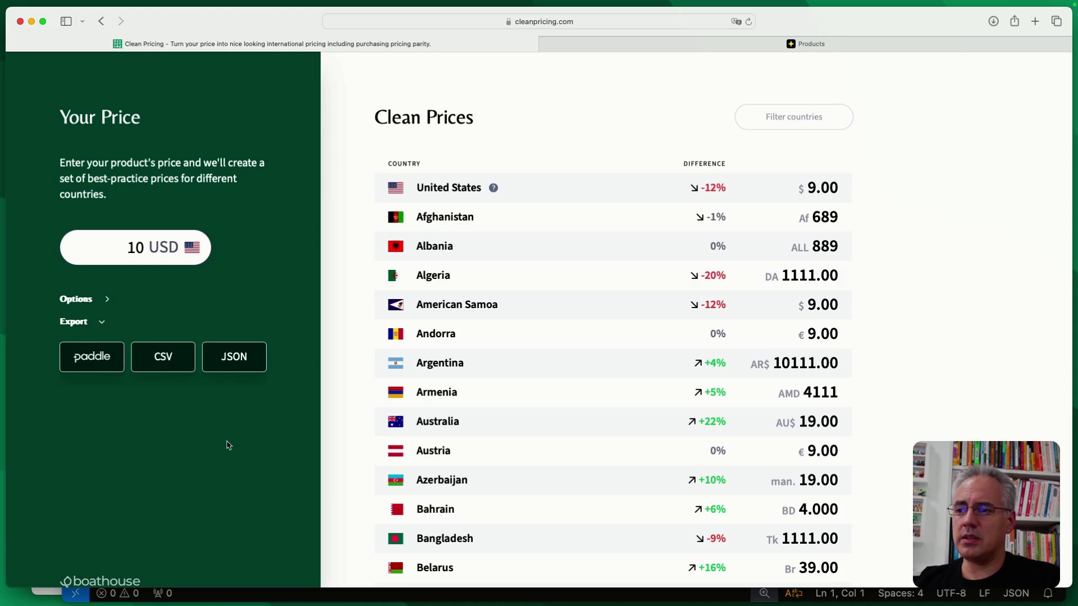
pyautogui.click(101, 364)
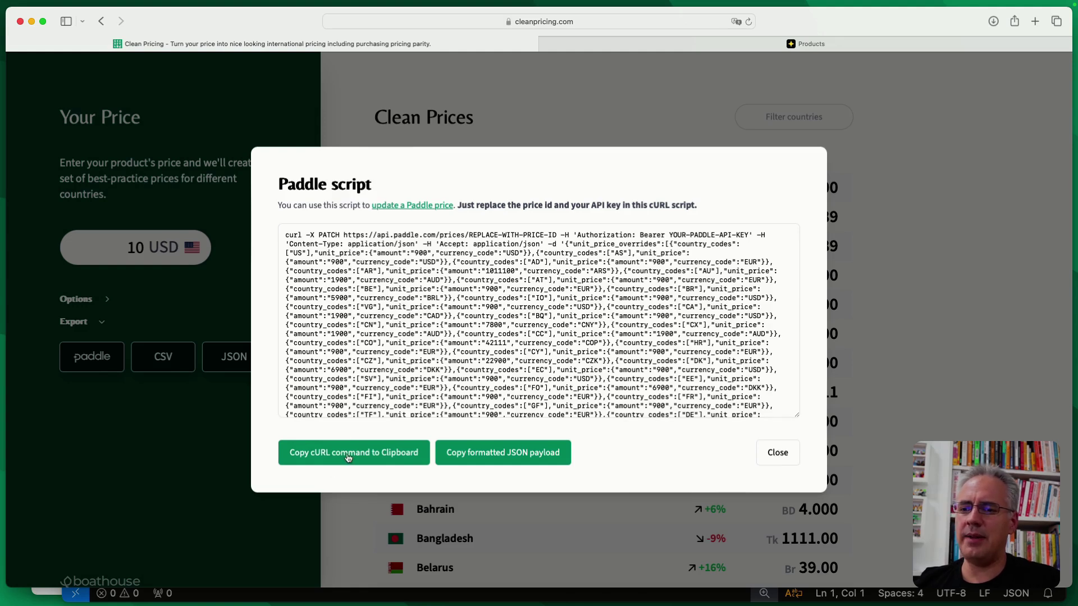
pyautogui.click(195, 595)
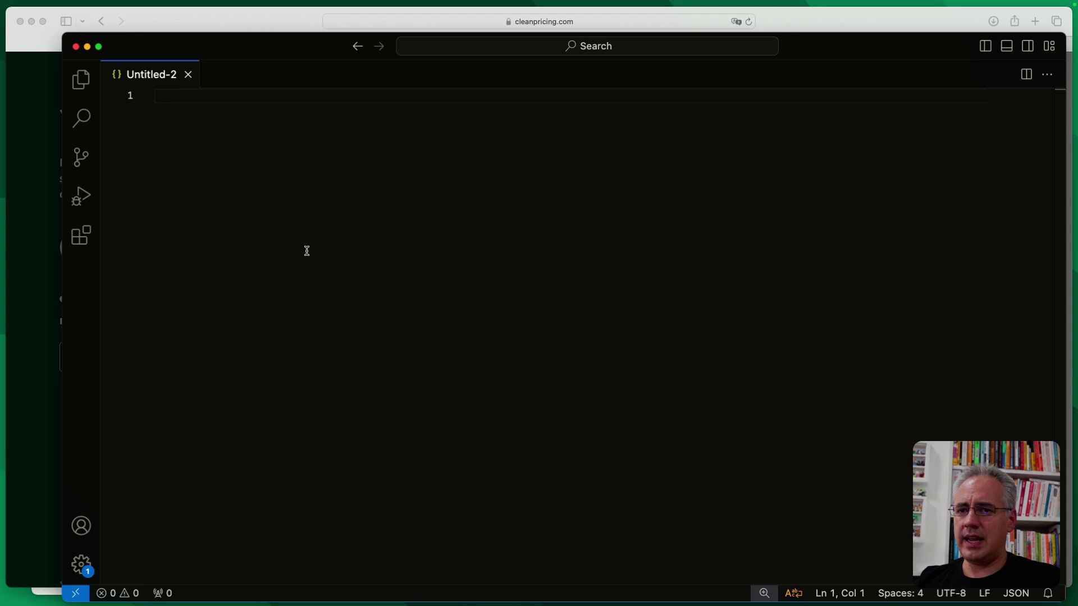
# Paste the Paddle cURL command and change its host to sandbox-api.paddle.com.
pyautogui.press('super+v')
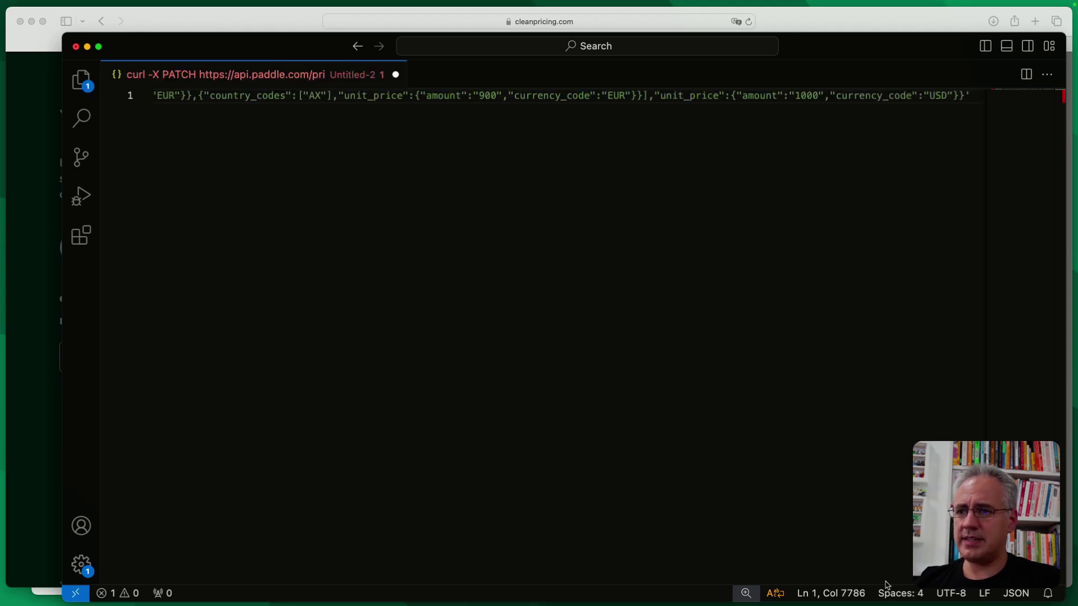
pyautogui.hscroll(-20, 570, 96)
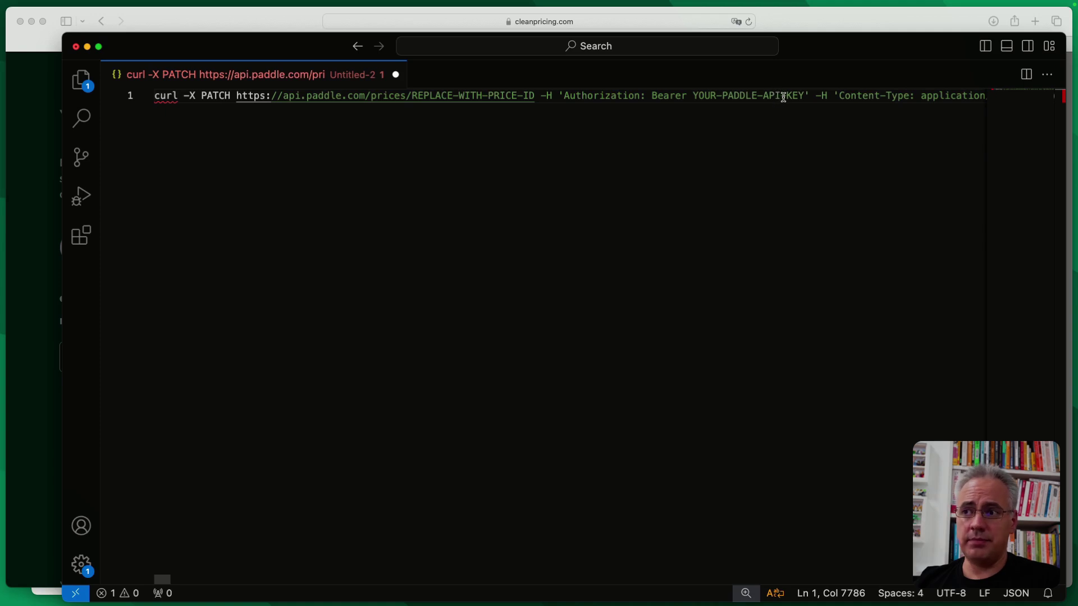
pyautogui.click(285, 98)
pyautogui.write('s')
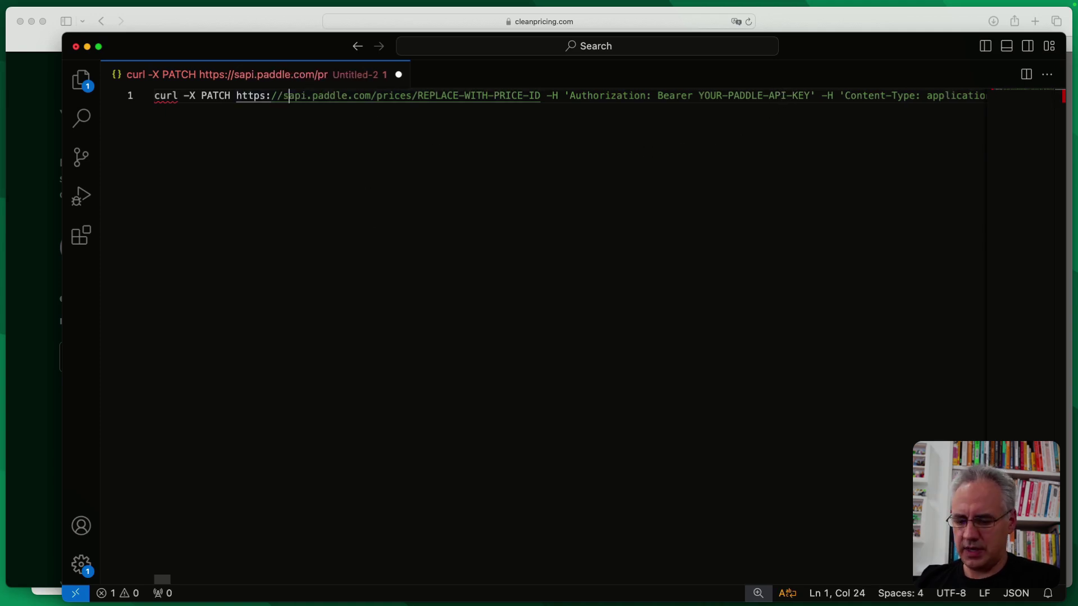
pyautogui.write('and')
pyautogui.press('BackSpace')
pyautogui.press('BackSpace')
pyautogui.press('BackSpace')
pyautogui.write('andbox-')
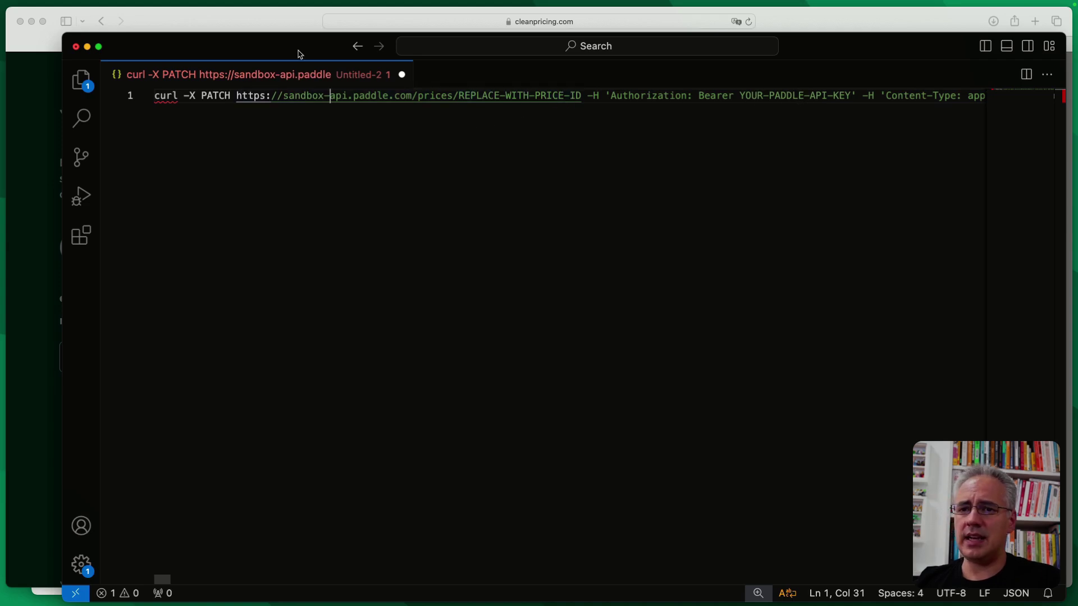
pyautogui.click(284, 22)
# Replace the REPLACE-WITH-PRICE-ID placeholder in the cURL URL with the Lifetime Deal price ID.
pyautogui.hotkey('ctrl', 'Tab')
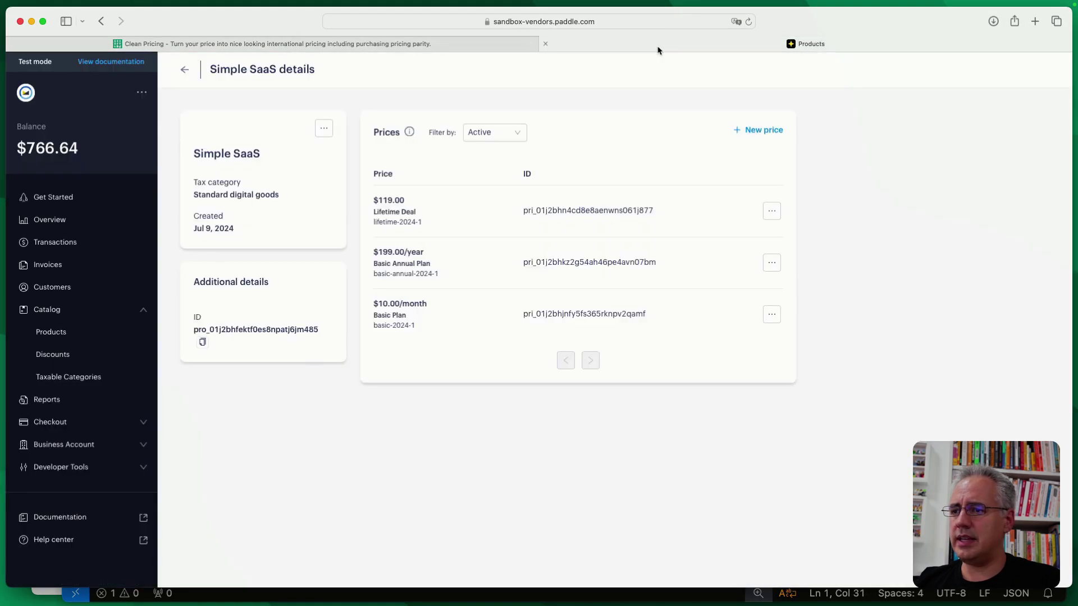
pyautogui.doubleClick(574, 212)
pyautogui.press('super+c')
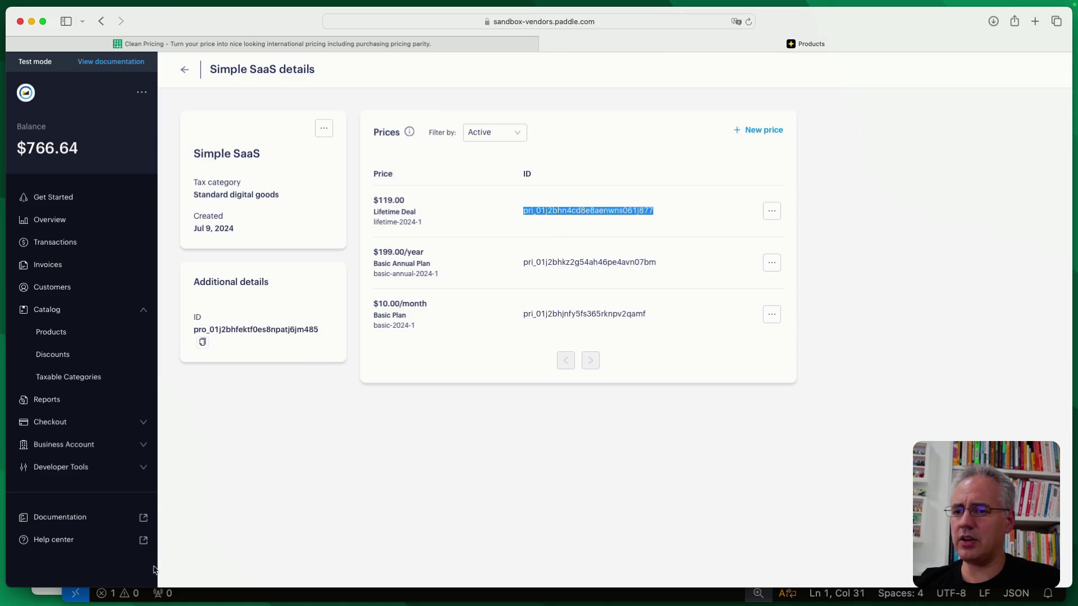
pyautogui.click(201, 599)
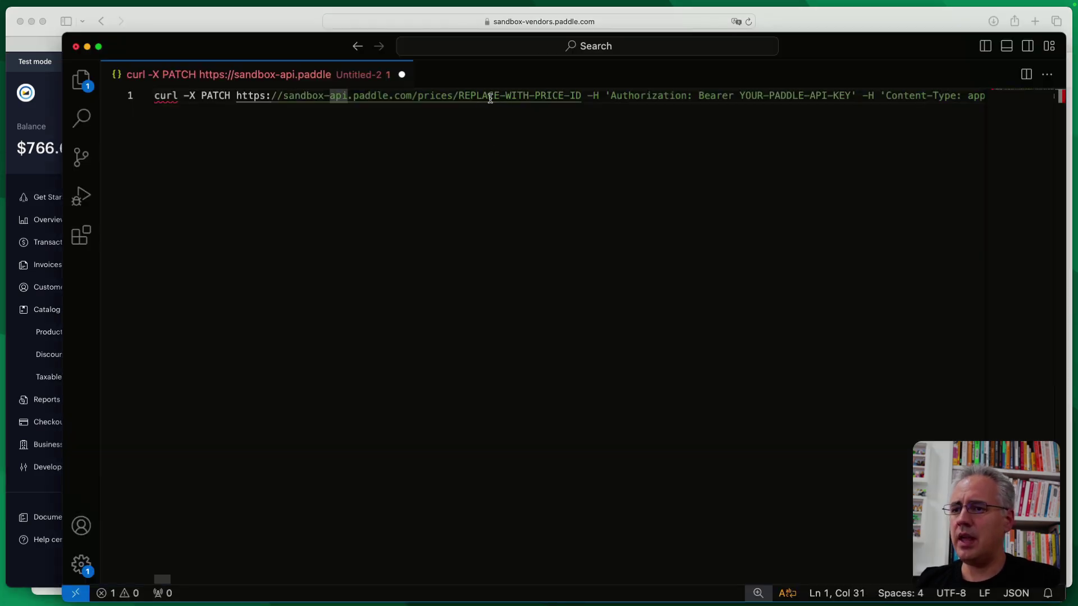
pyautogui.moveTo(459, 96); pyautogui.dragTo(582, 95)
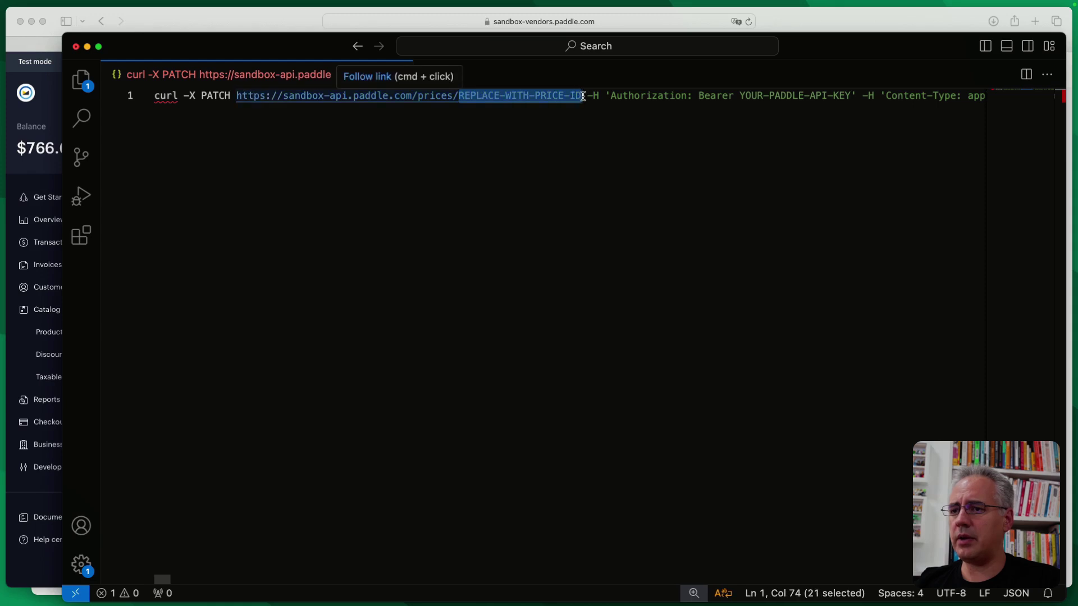
pyautogui.press('super+v')
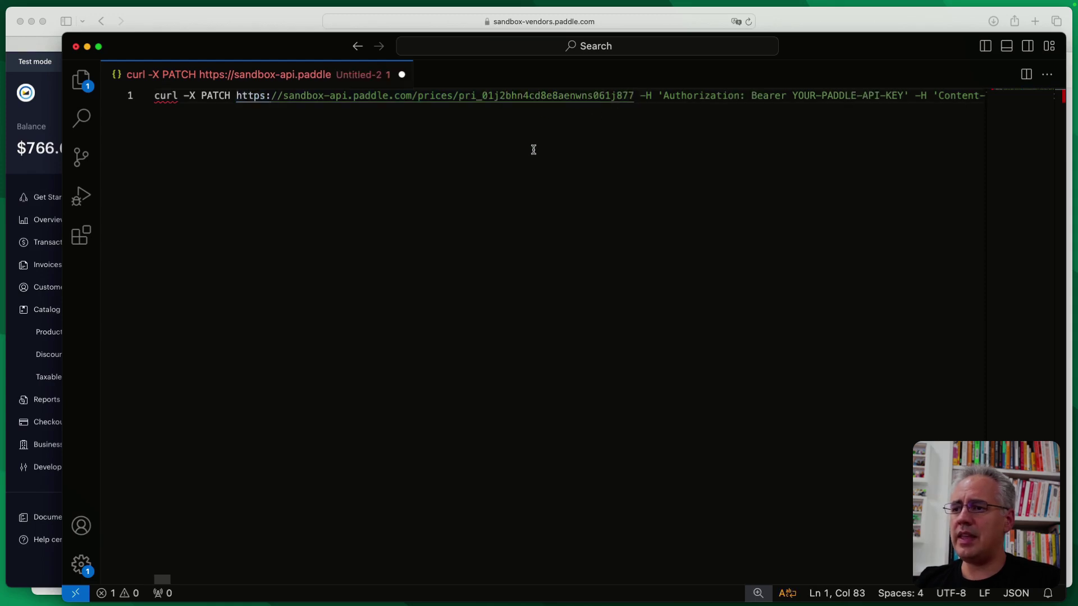
# Copy the Demo API key from Paddle's Developer Tools > Authentication page.
pyautogui.click(182, 21)
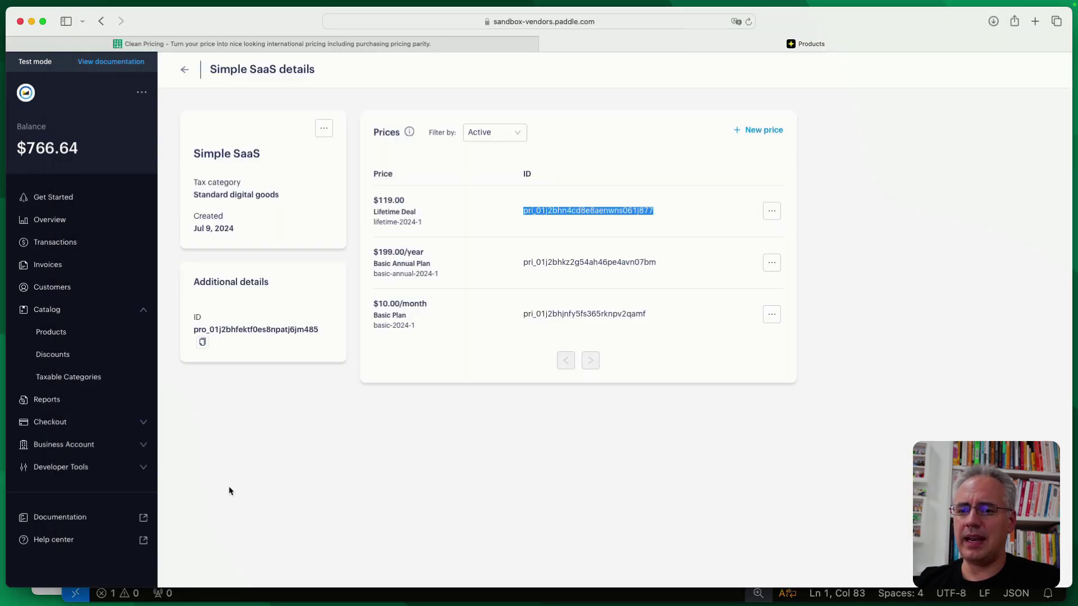
pyautogui.click(87, 472)
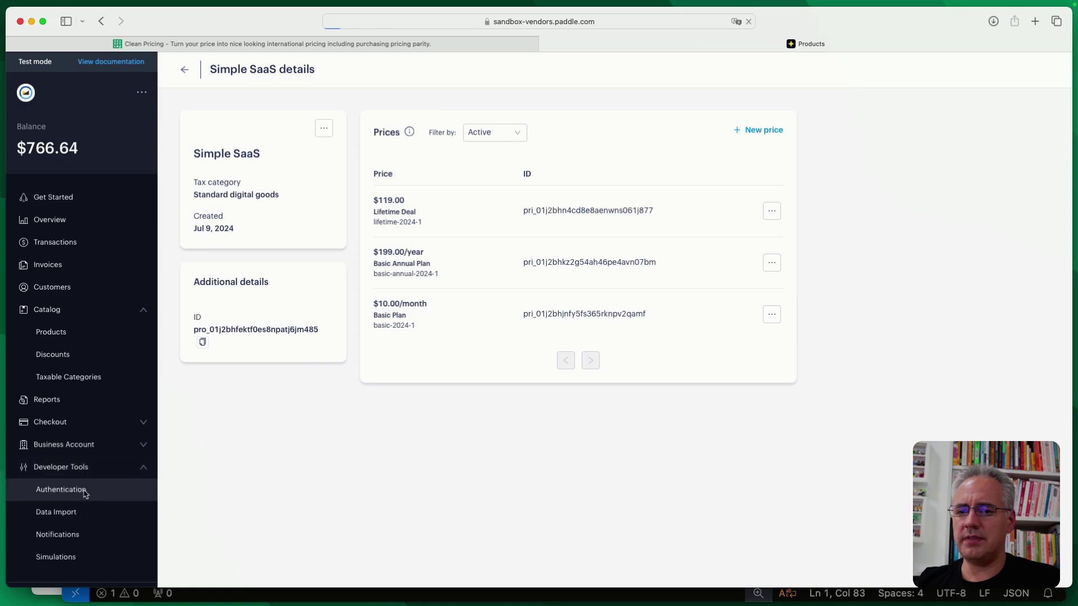
pyautogui.click(73, 489)
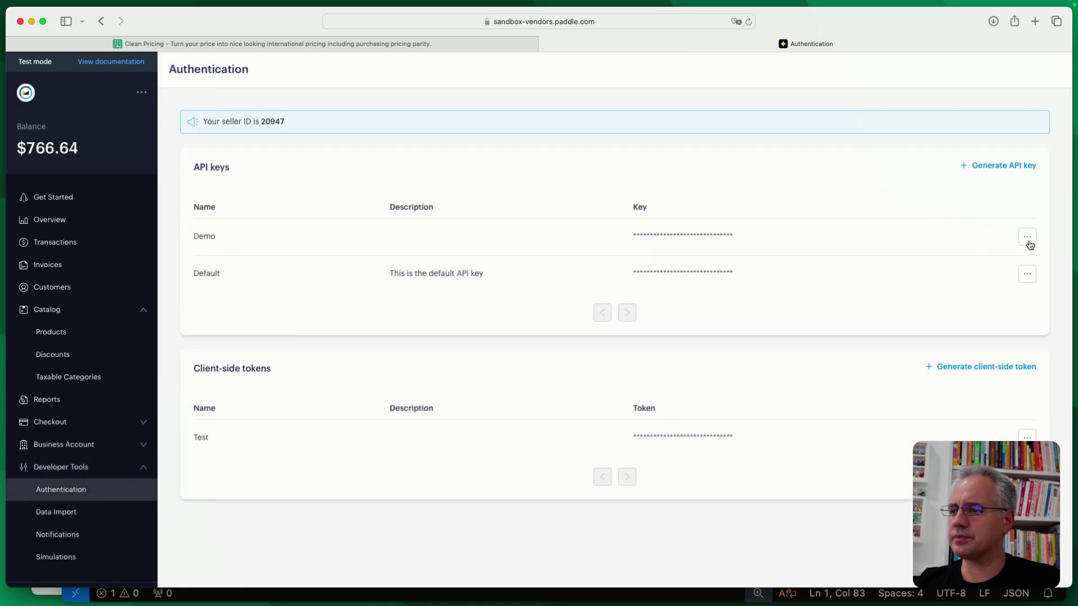
pyautogui.click(1028, 240)
pyautogui.click(1019, 260)
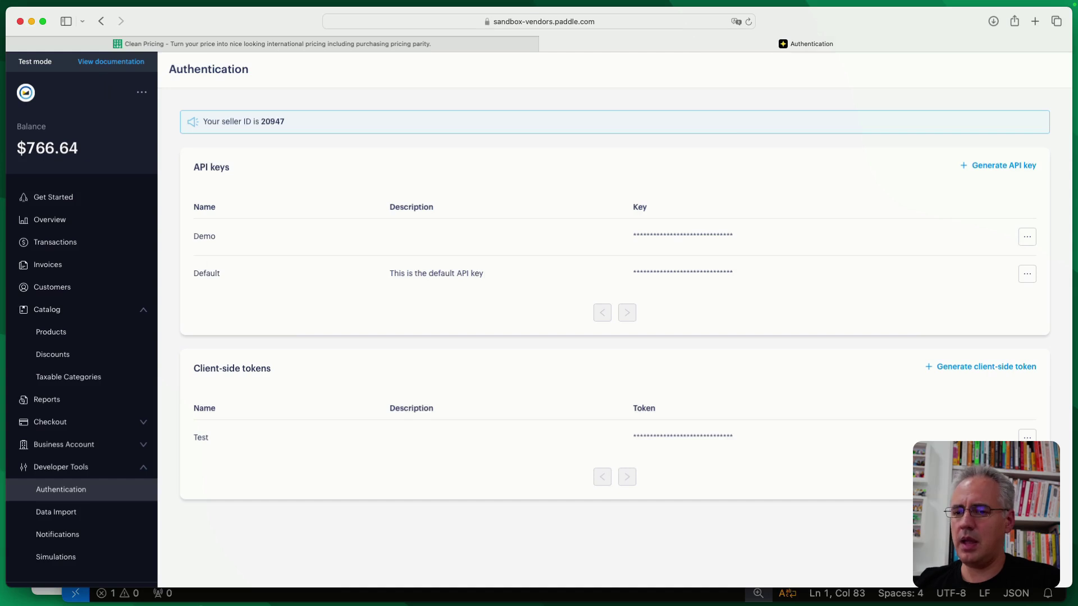
# Put the Demo API key over YOUR-PADDLE-API-KEY, select the whole command, and open Terminal.
pyautogui.click(206, 594)
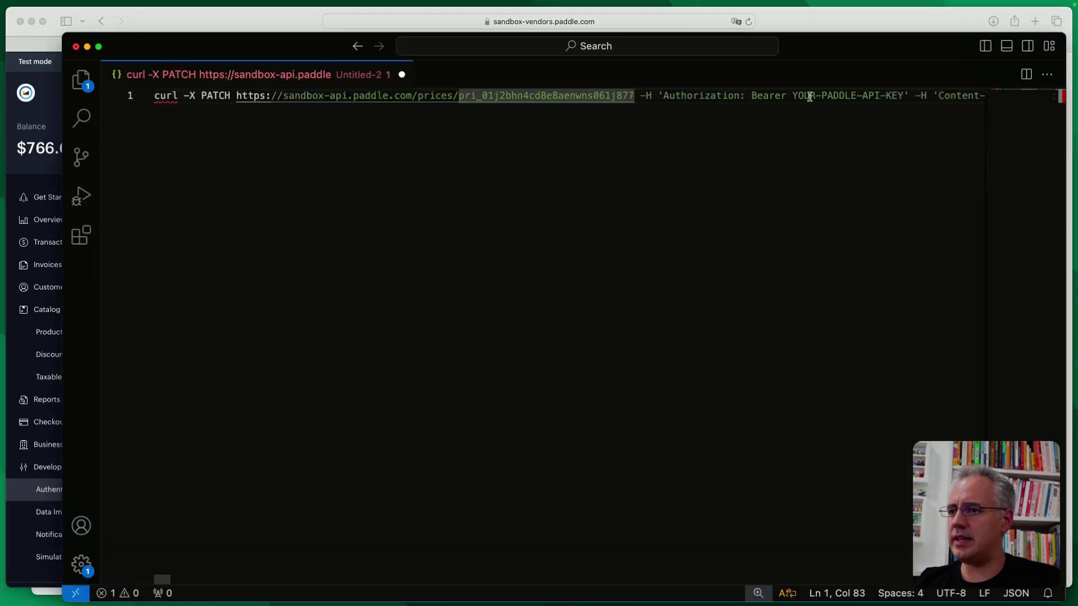
pyautogui.moveTo(793, 96); pyautogui.dragTo(901, 96)
pyautogui.press('super+v')
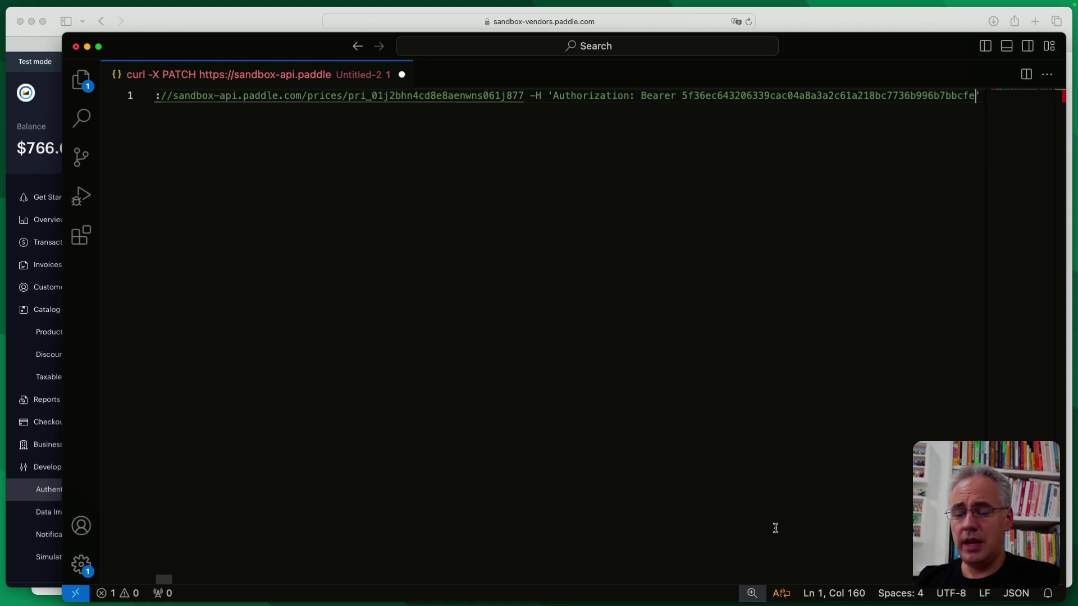
pyautogui.press('super+a')
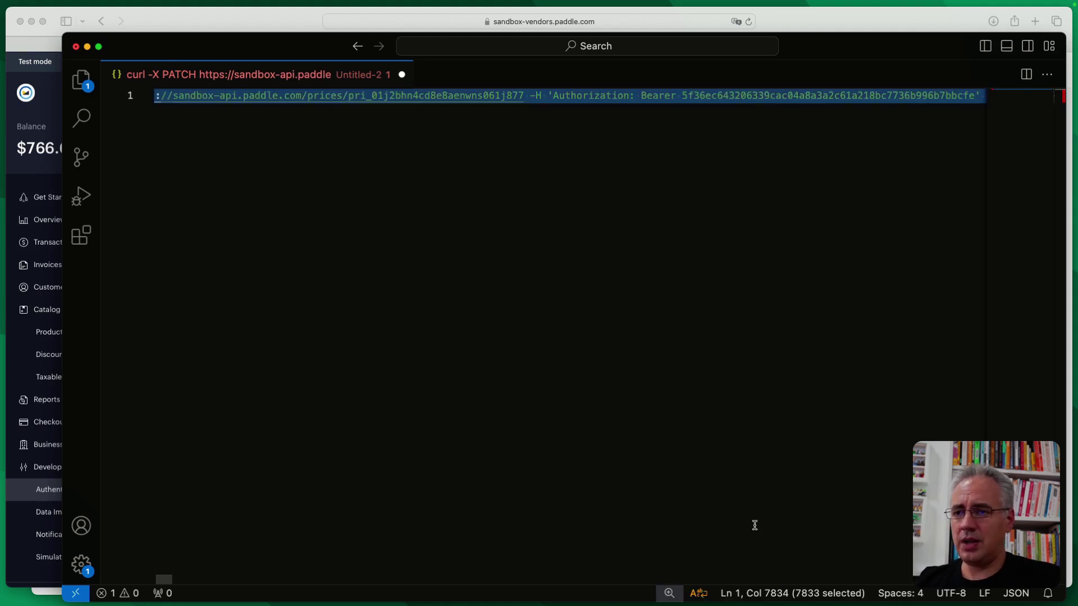
pyautogui.press('super+Tab')
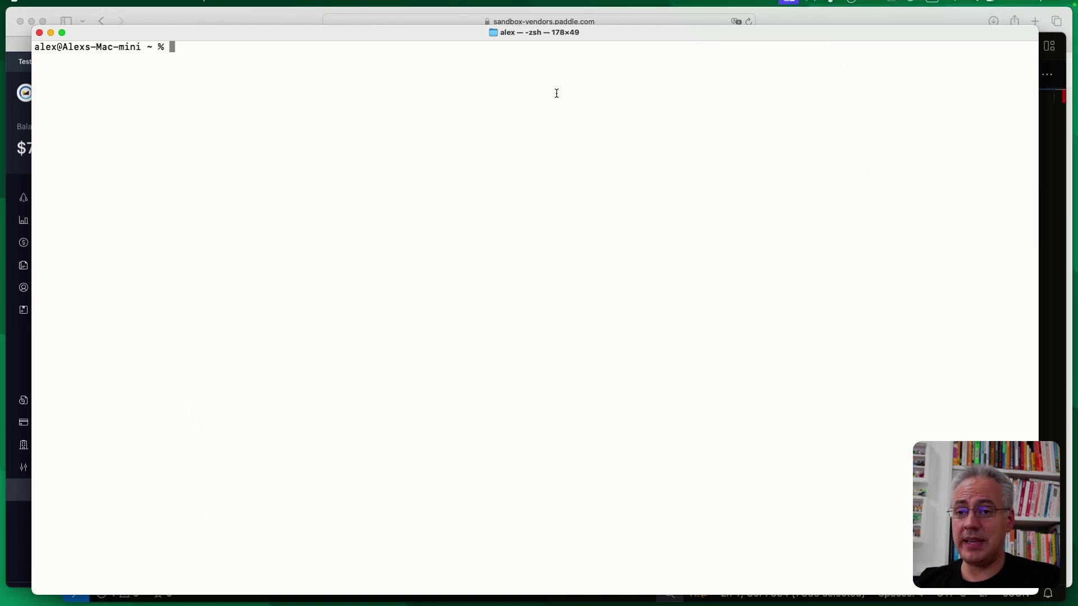
# Run the curl PATCH request and inspect the returned price JSON through to the request id.
pyautogui.press('super+v')
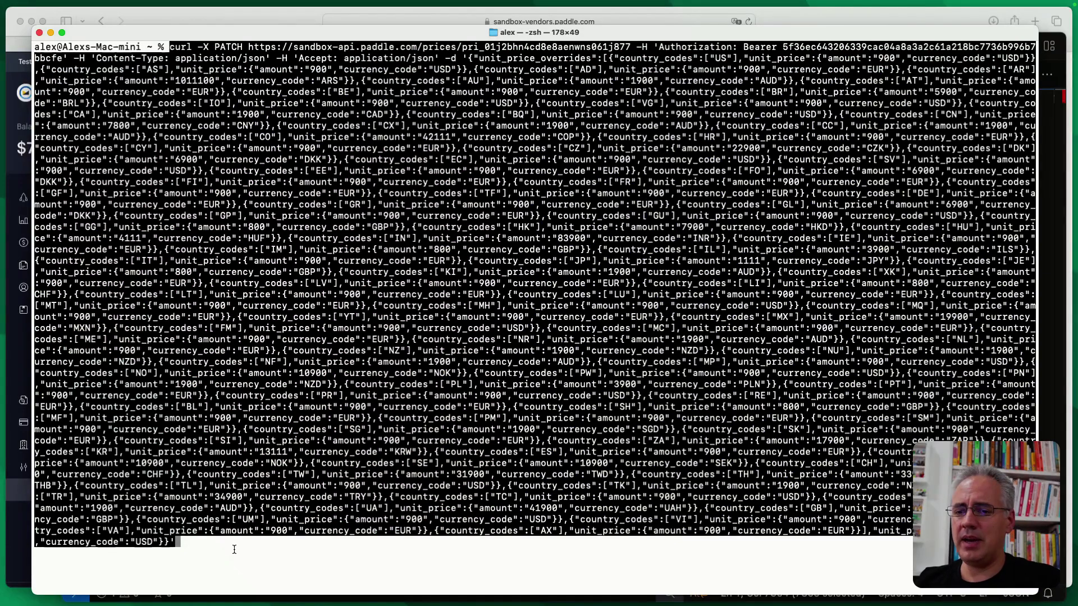
pyautogui.press('Return')
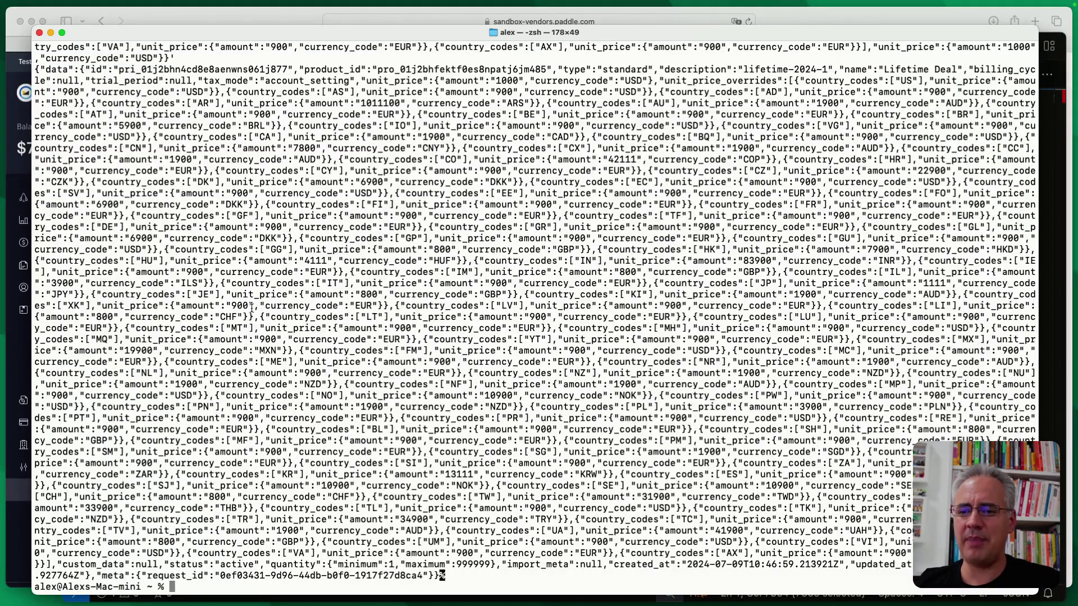
pyautogui.scroll(3, 232, 267)
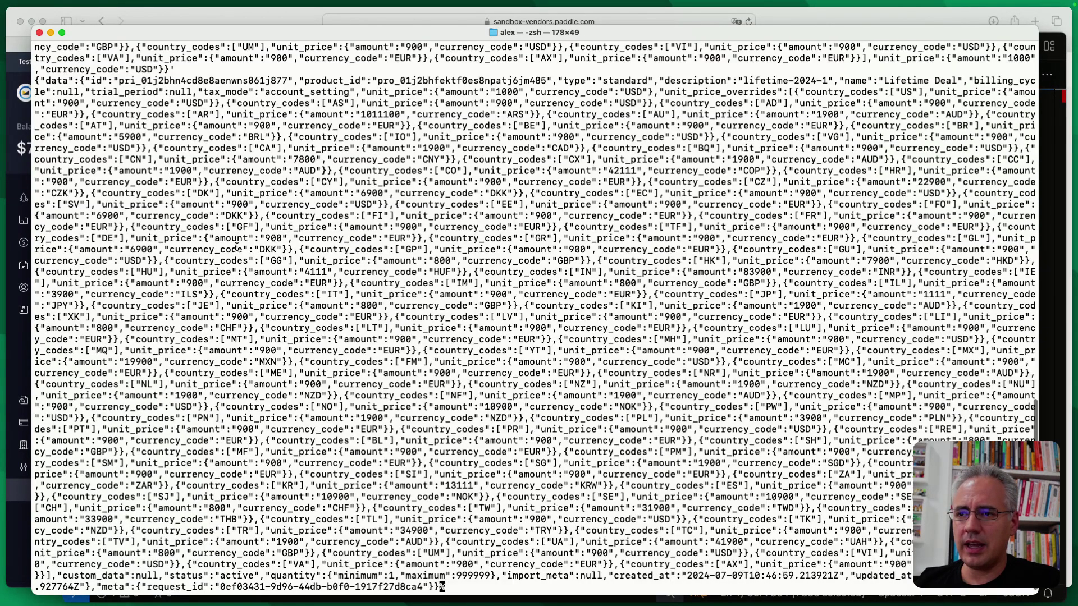
pyautogui.scroll(-2, 237, 247)
pyautogui.scroll(3, 237, 247)
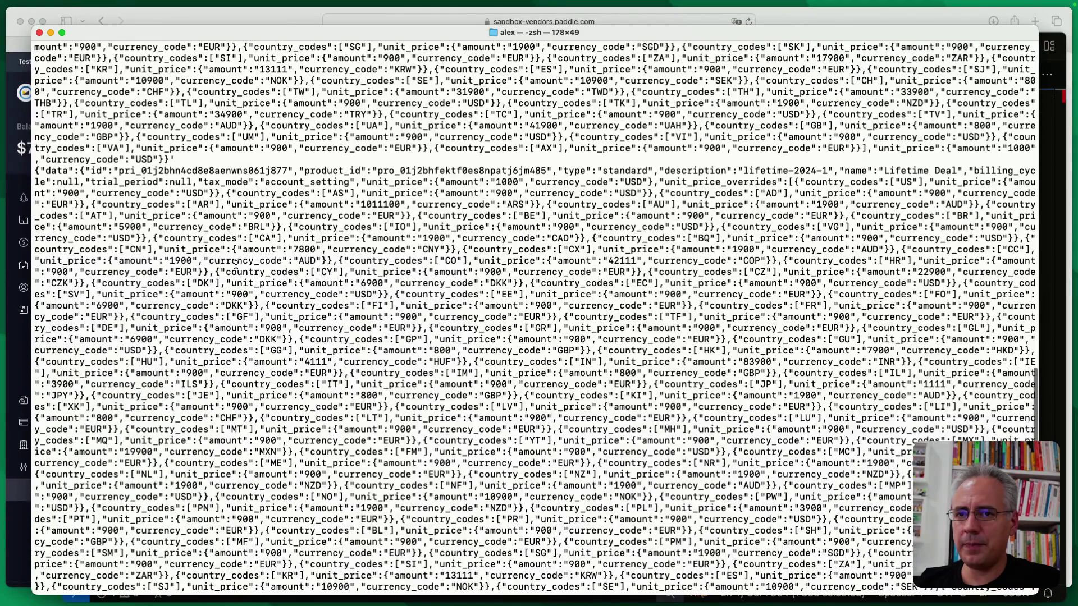
pyautogui.scroll(2, 239, 263)
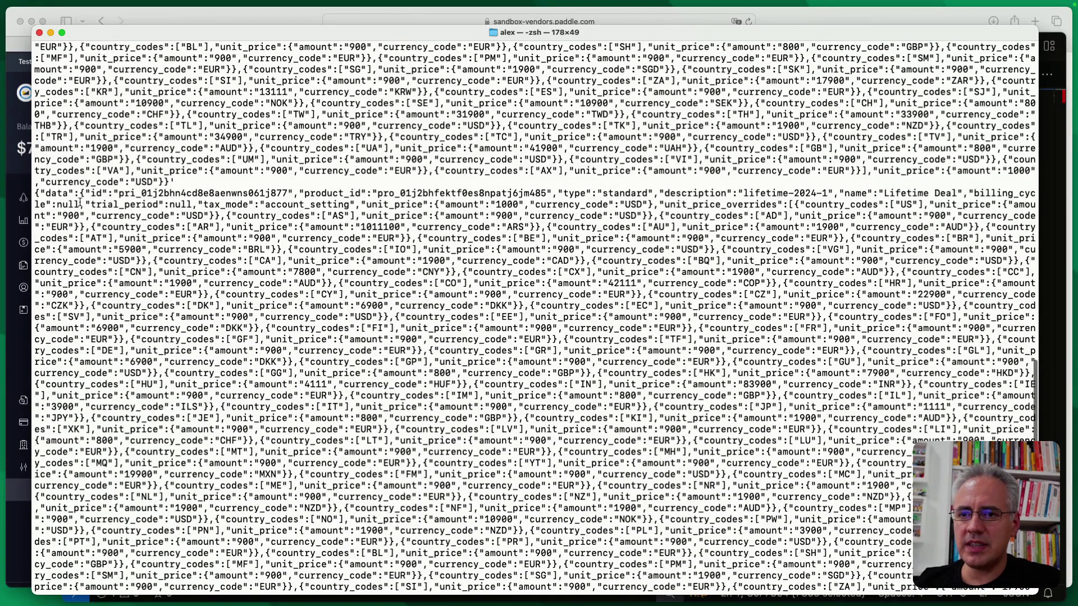
pyautogui.moveTo(37, 193); pyautogui.dragTo(147, 193)
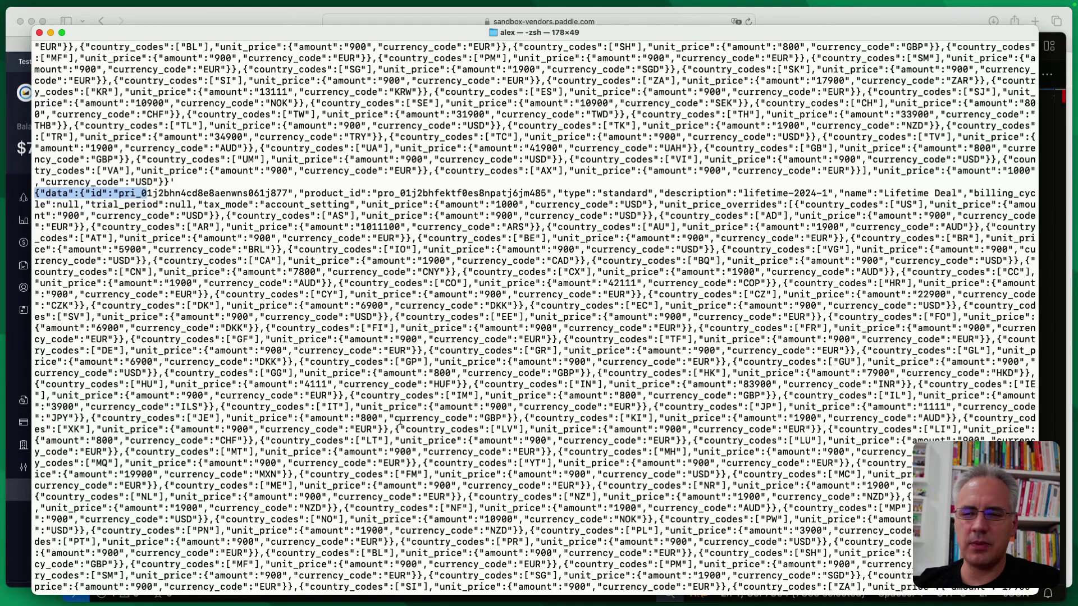
pyautogui.scroll(-3, 394, 384)
pyautogui.scroll(-1, 400, 422)
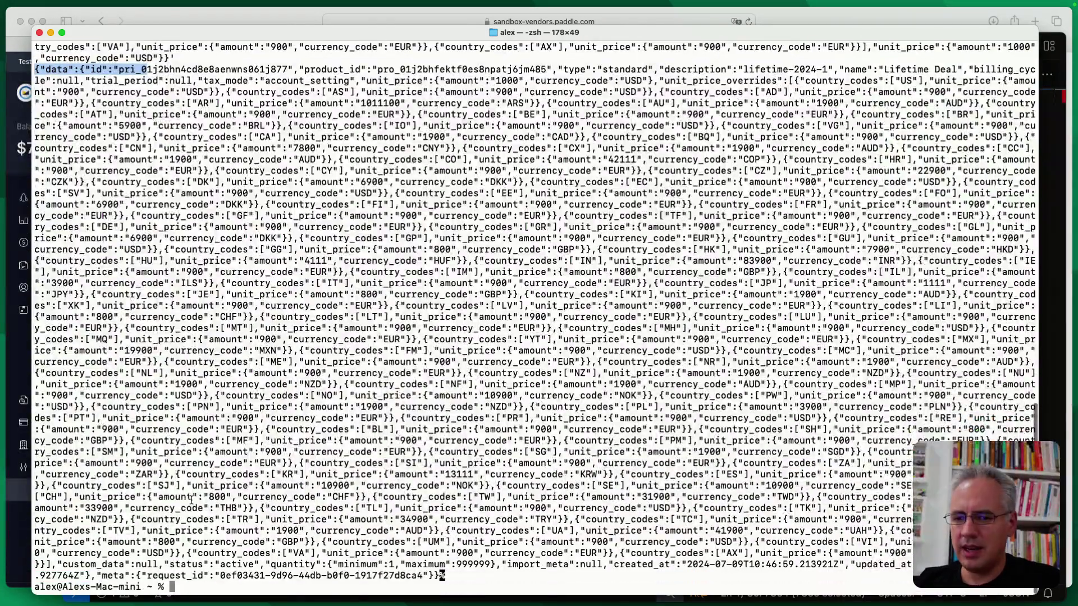
pyautogui.moveTo(98, 576); pyautogui.dragTo(472, 571)
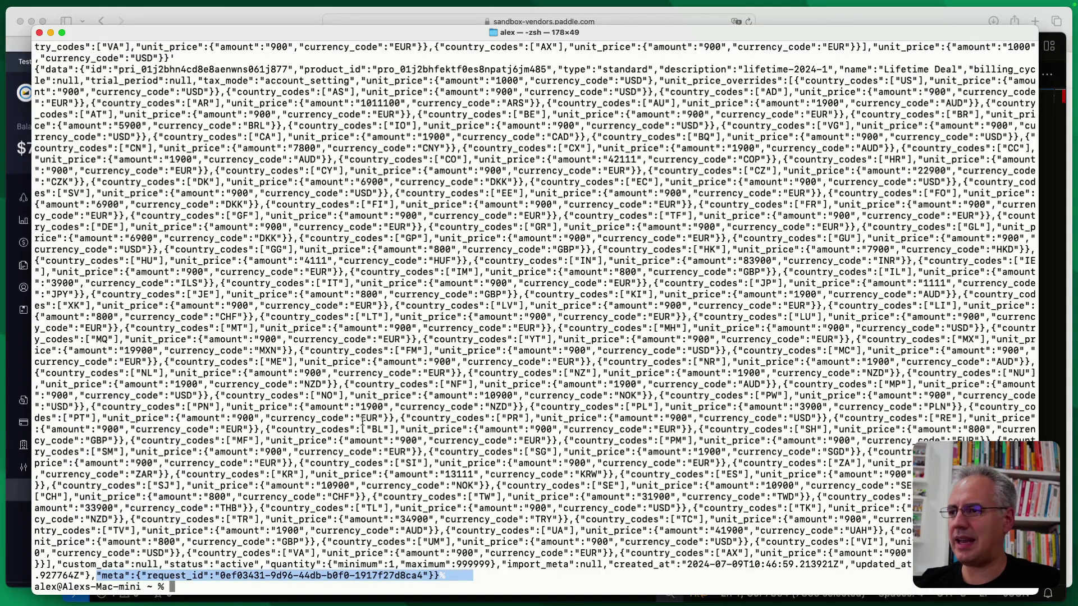
# Open the Simple SaaS Lifetime Deal price for editing, showing its 10.00 USD one-time base.
pyautogui.click(882, 21)
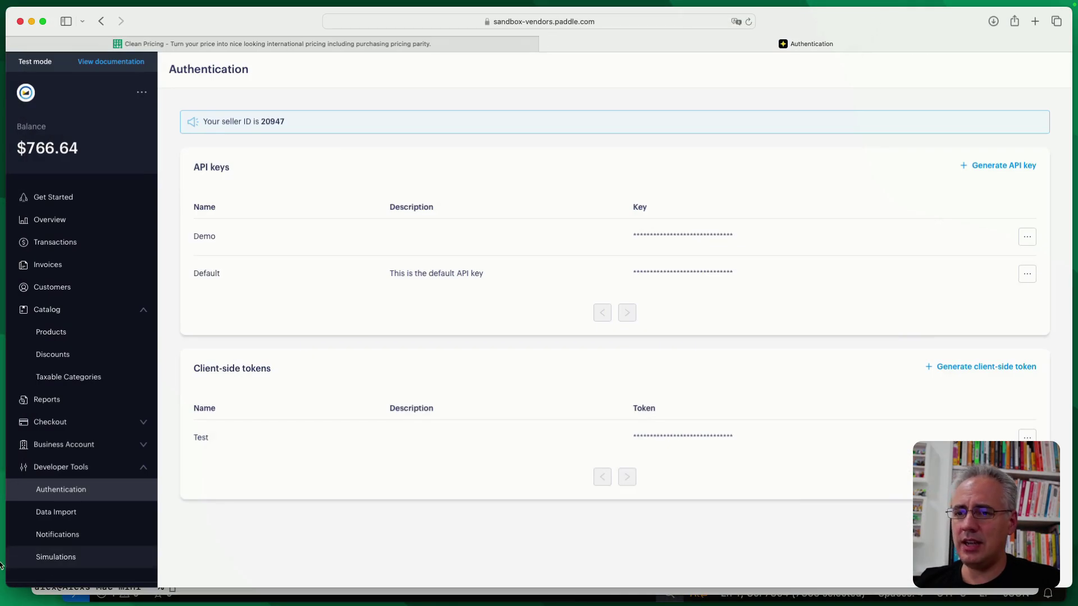
pyautogui.click(56, 340)
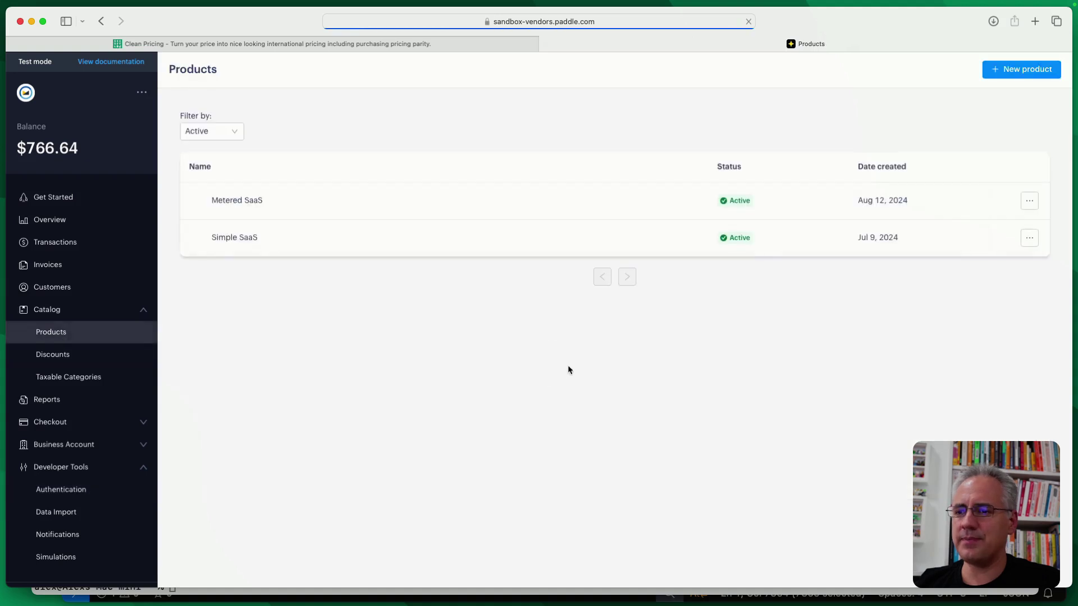
pyautogui.click(572, 228)
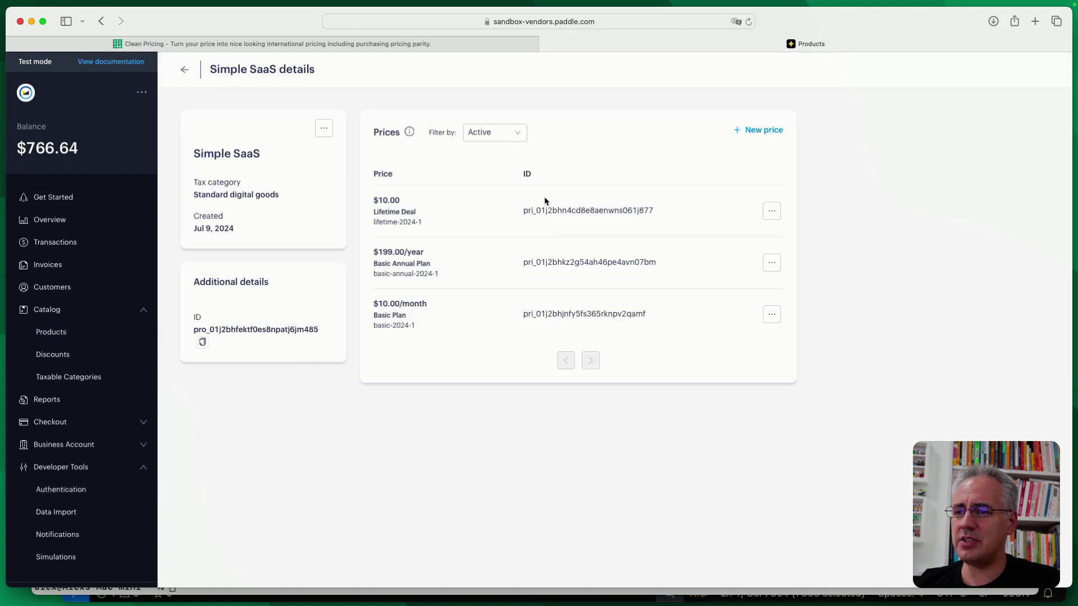
pyautogui.click(772, 212)
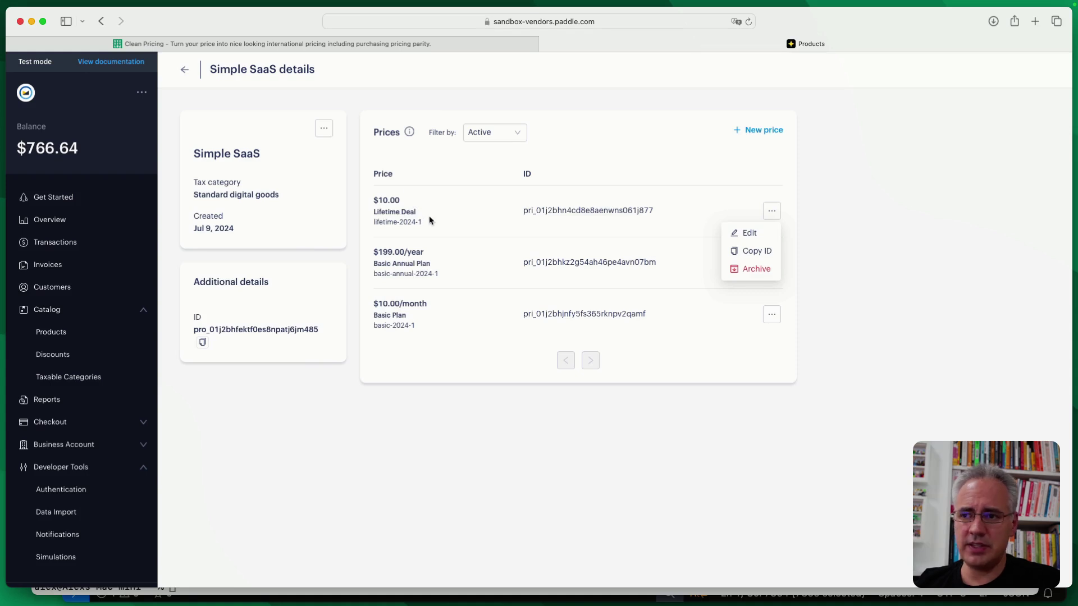
pyautogui.click(750, 233)
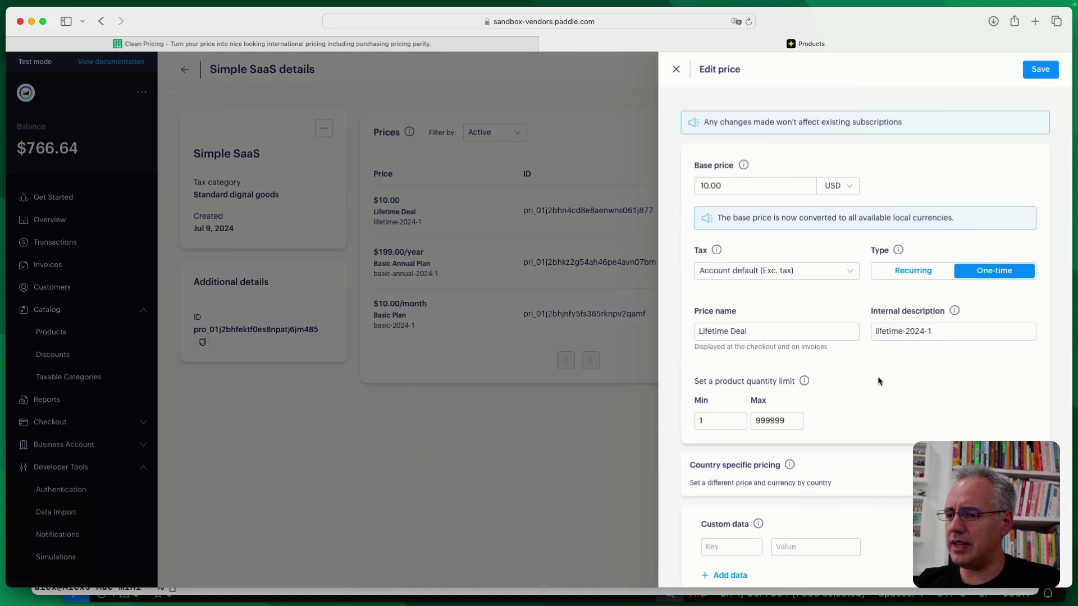
# Expand Country specific pricing and filter it to only countries with edited prices.
pyautogui.scroll(-1, 876, 427)
pyautogui.click(830, 449)
pyautogui.scroll(-6, 830, 450)
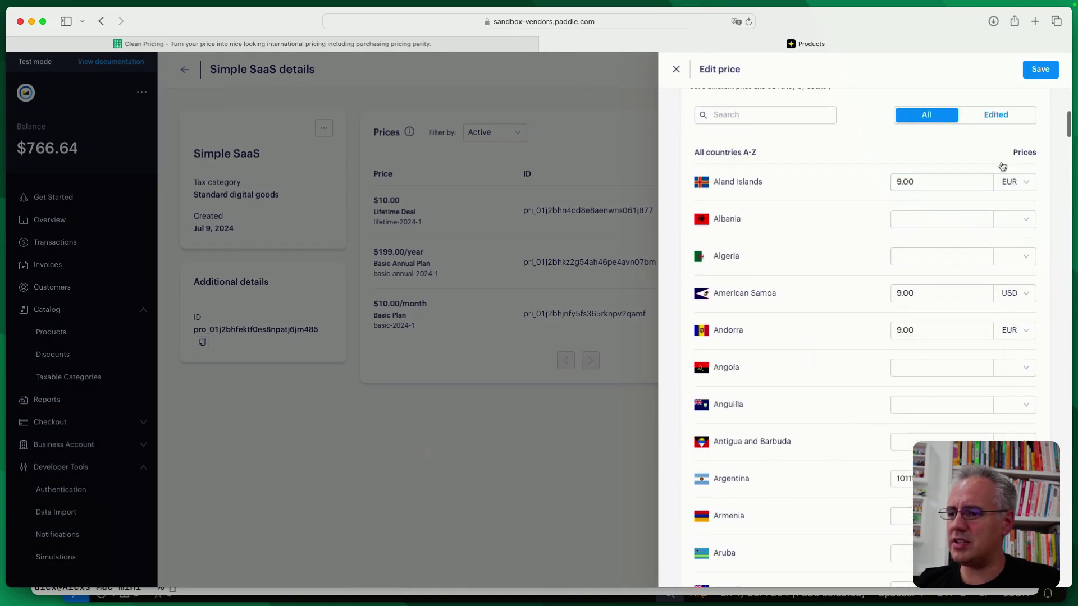
pyautogui.click(996, 115)
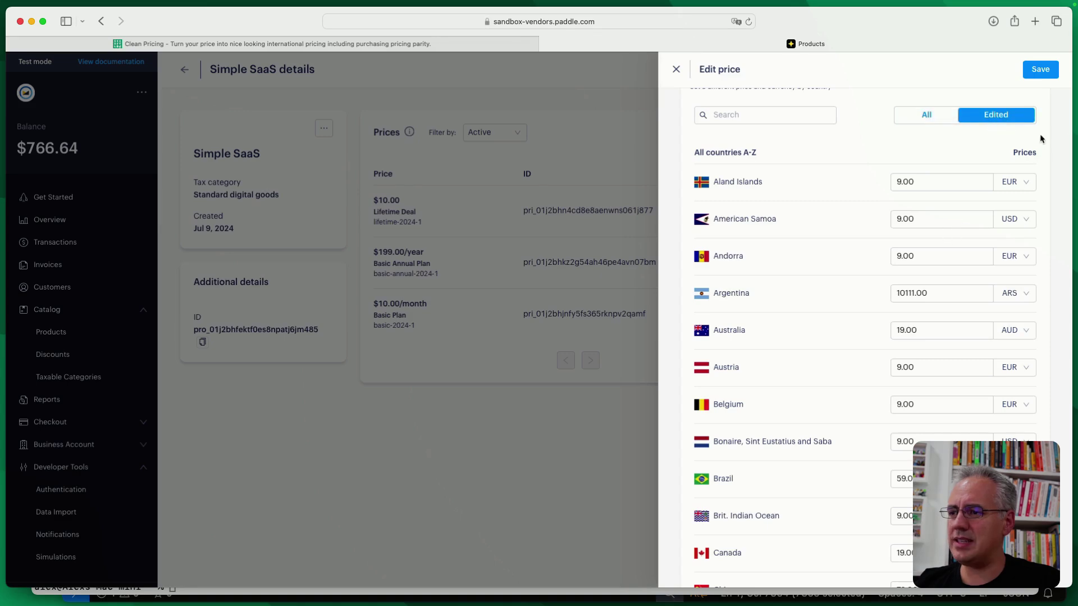
# Check the custom country prices are clean amounts, e.g. Australia 19.00 AUD, Sweden 109.00 SEK.
pyautogui.scroll(-3, 784, 365)
pyautogui.scroll(-15, 784, 365)
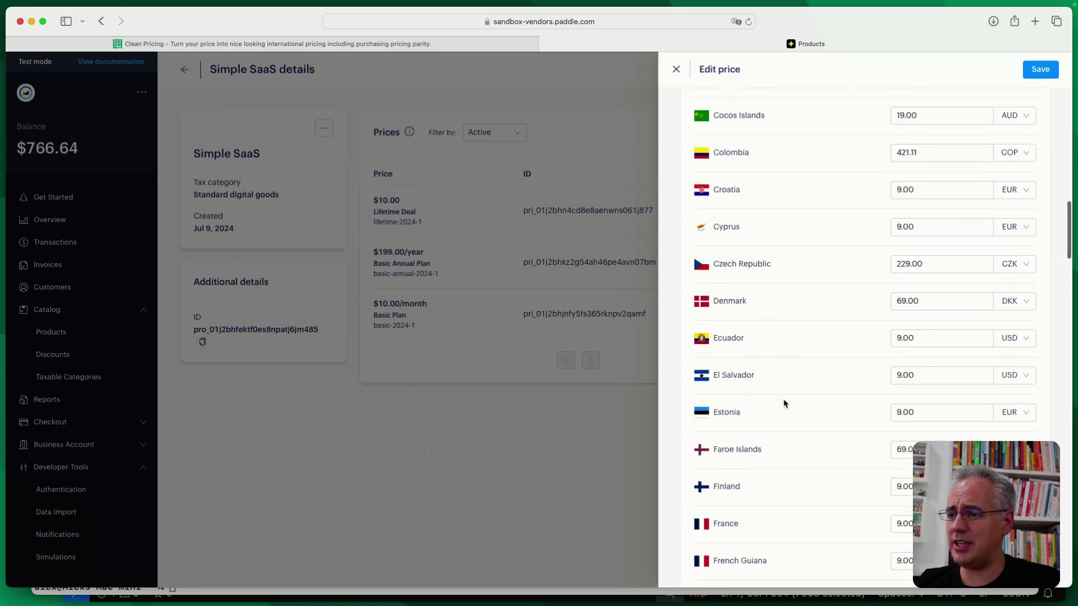
pyautogui.scroll(-15, 785, 403)
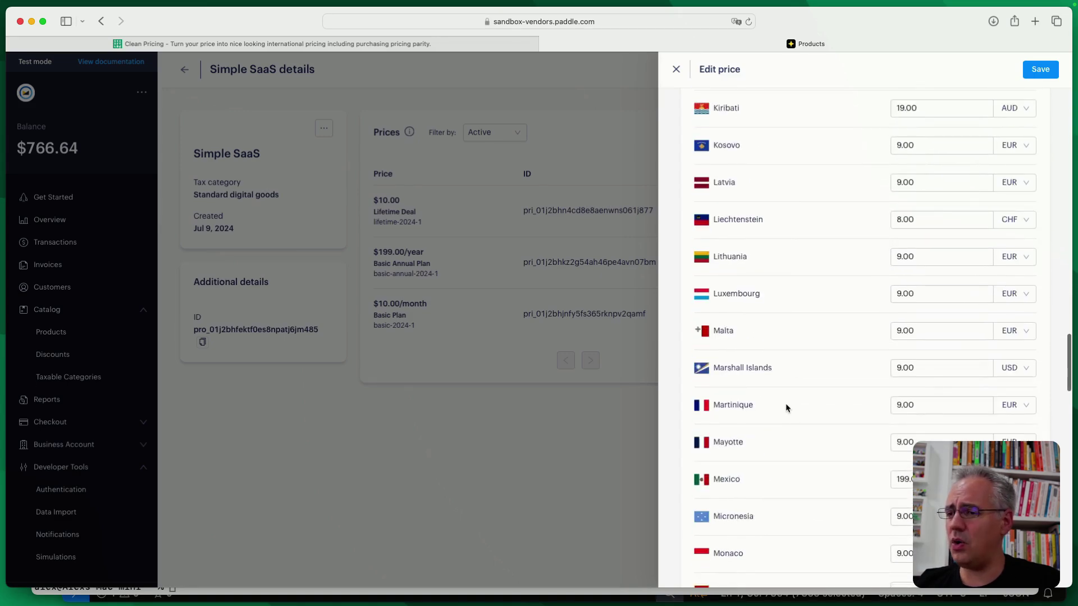
pyautogui.scroll(5, 786, 404)
pyautogui.scroll(-15, 786, 405)
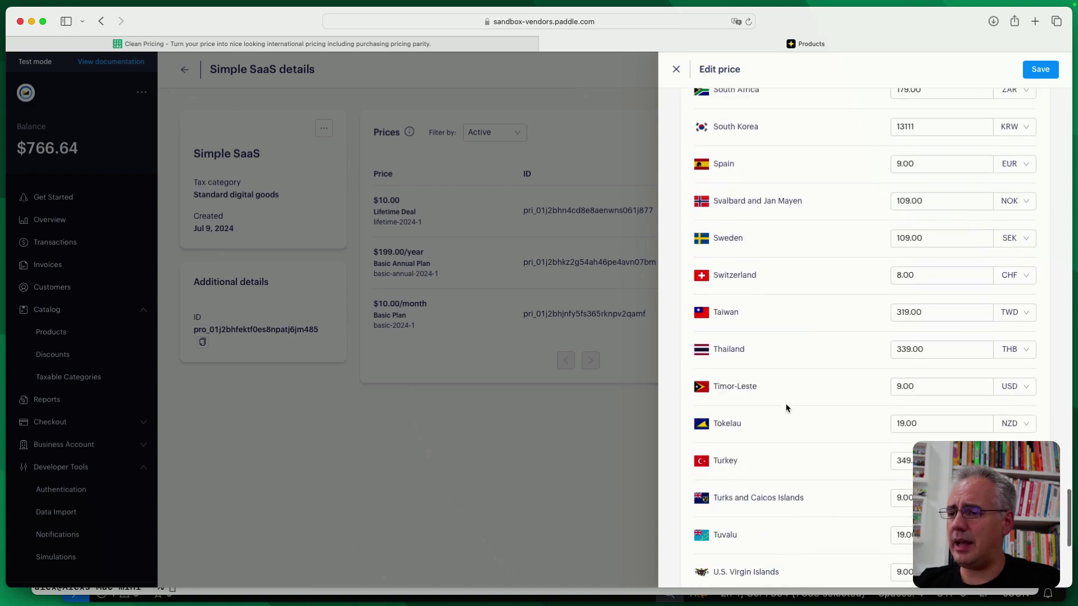